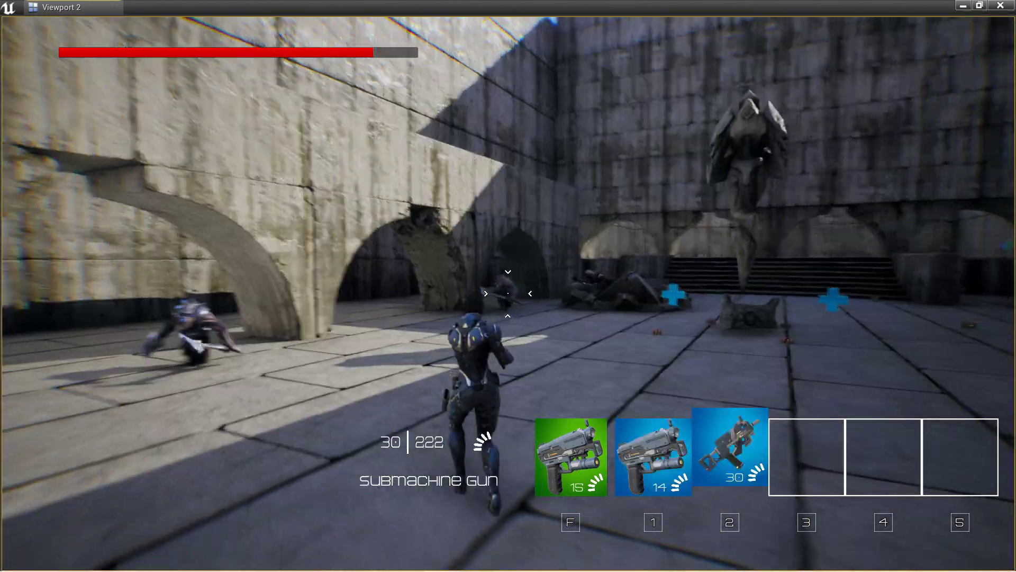
Playtest the arena level, advancing through it and firing the submachine gun and assault rifle at enemies
left_click(508, 292)
left_click(508, 293)
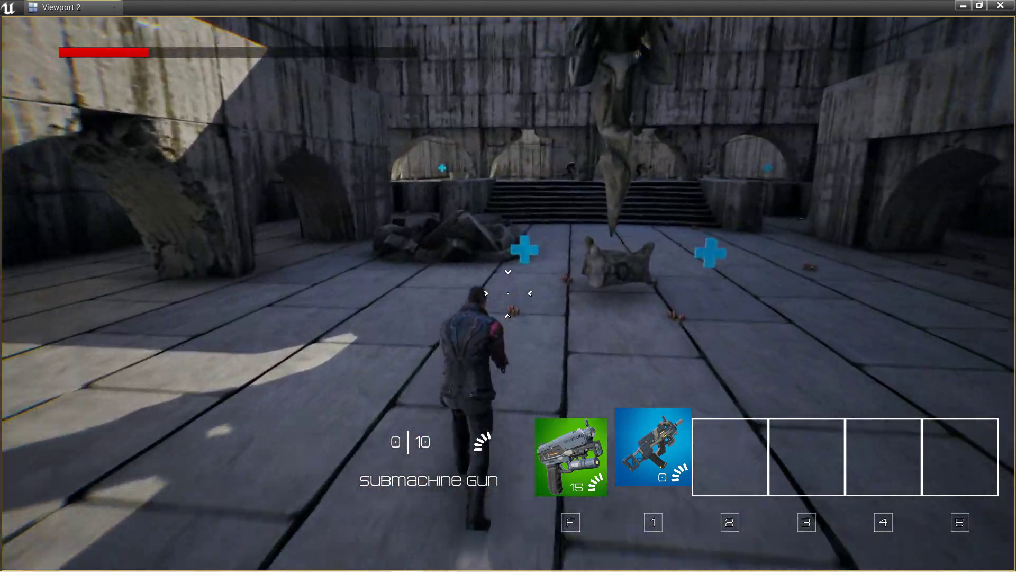
key("w")
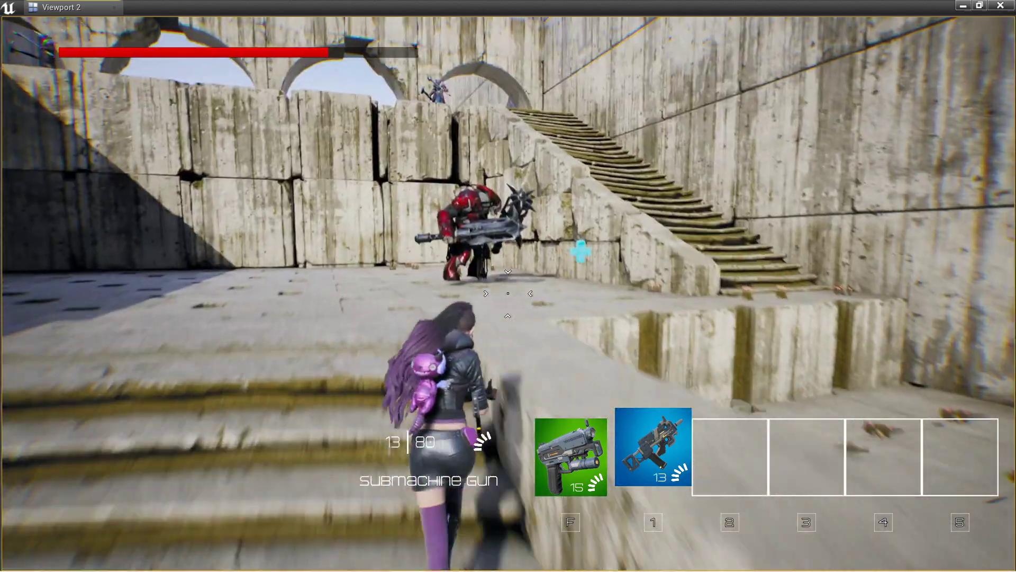
key("w")
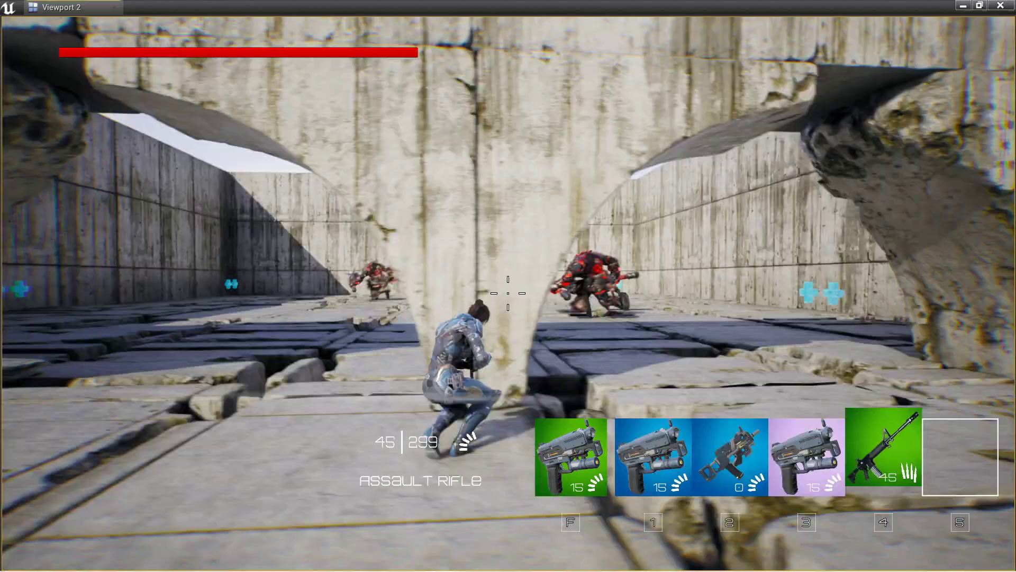
key("w")
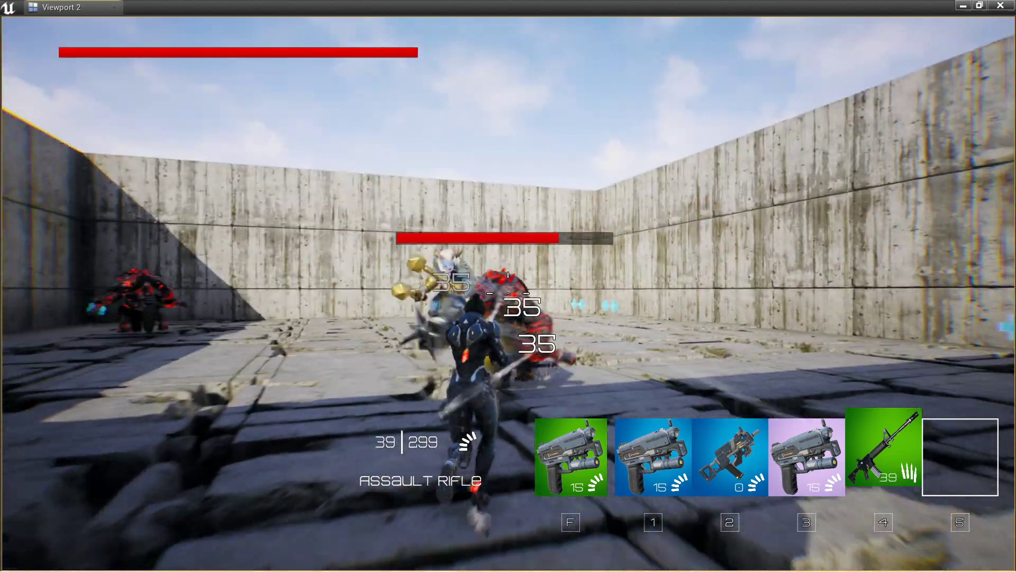
left_click(508, 291)
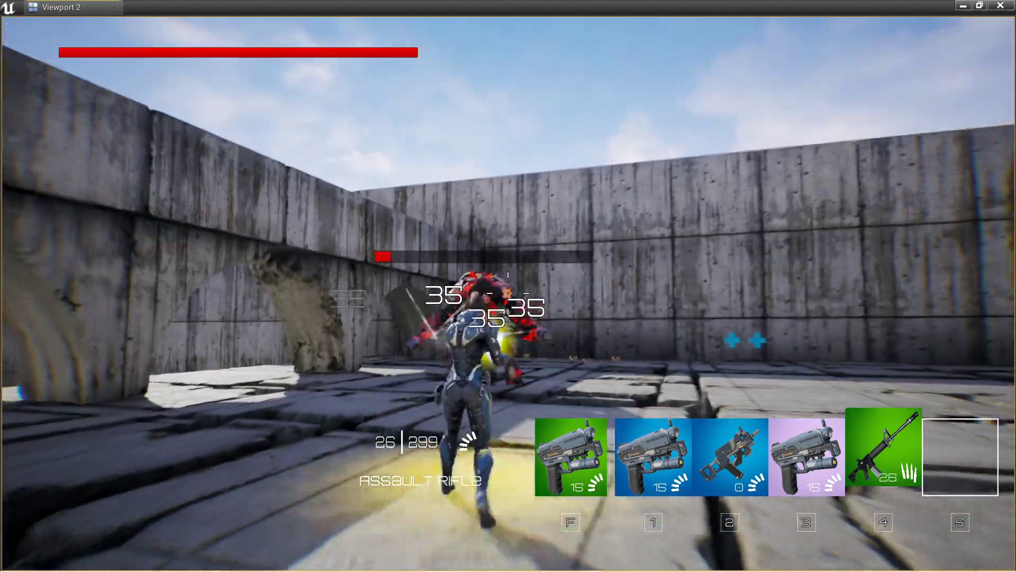
left_click(508, 291)
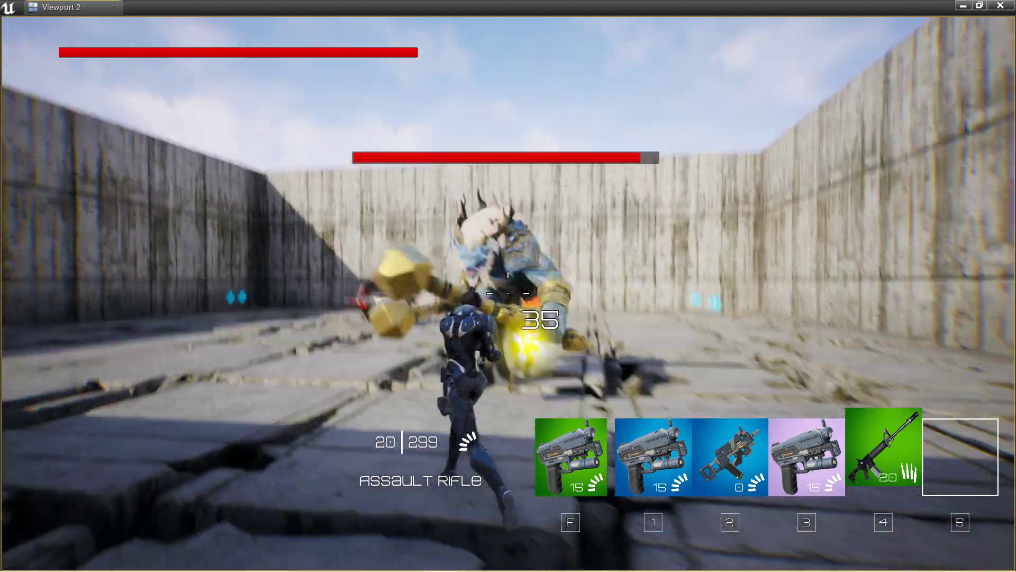
left_click(508, 291)
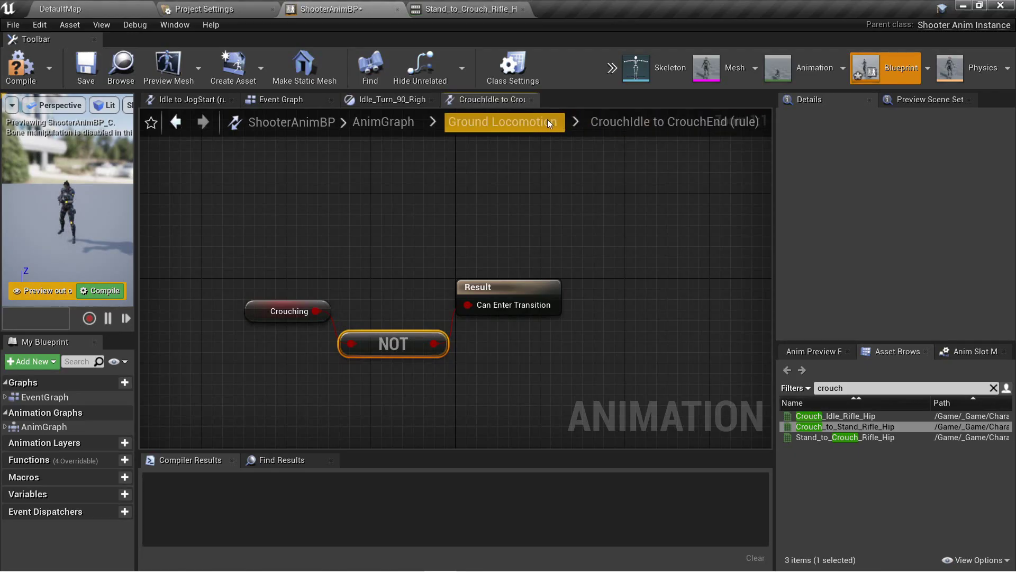
Return to the Ground Locomotion state machine and add a new saved cached pose after the Rotate Root Bone node in the AnimGraph
left_click(545, 121)
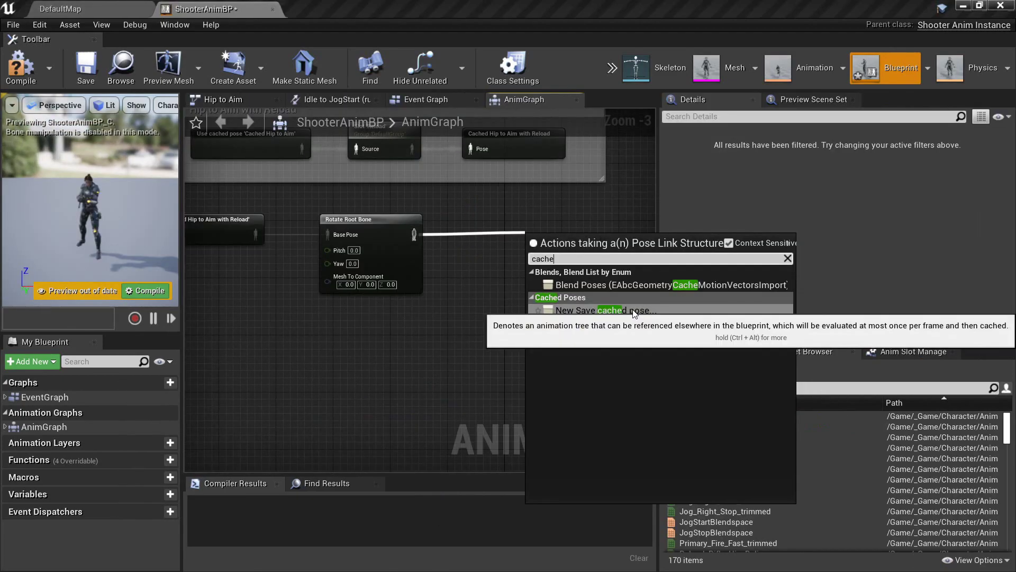
left_click(635, 310)
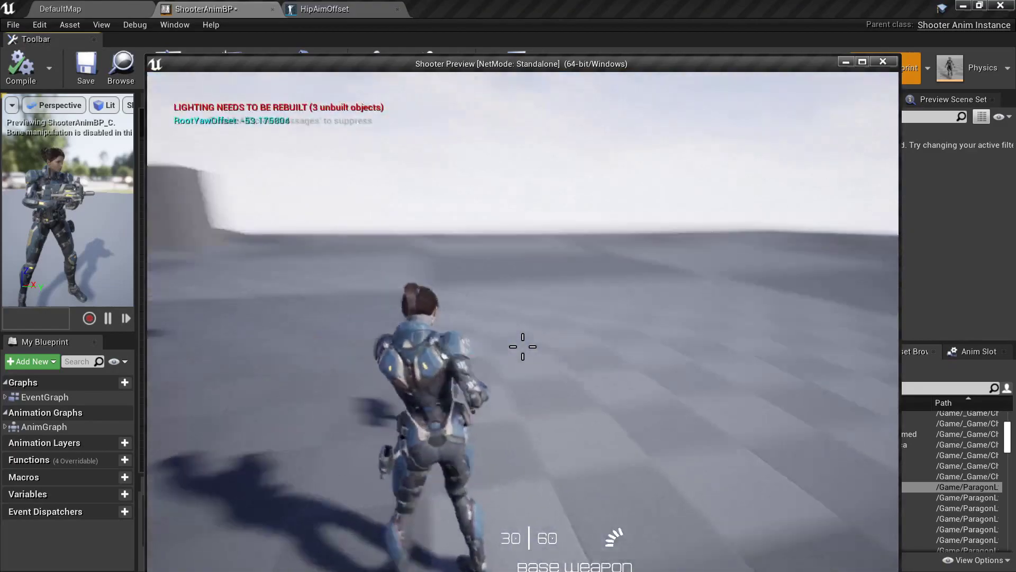
Test the character in the Shooter preview and show the timeline of the Idle_Turn_90_Left_trimmed animation
left_click(522, 347)
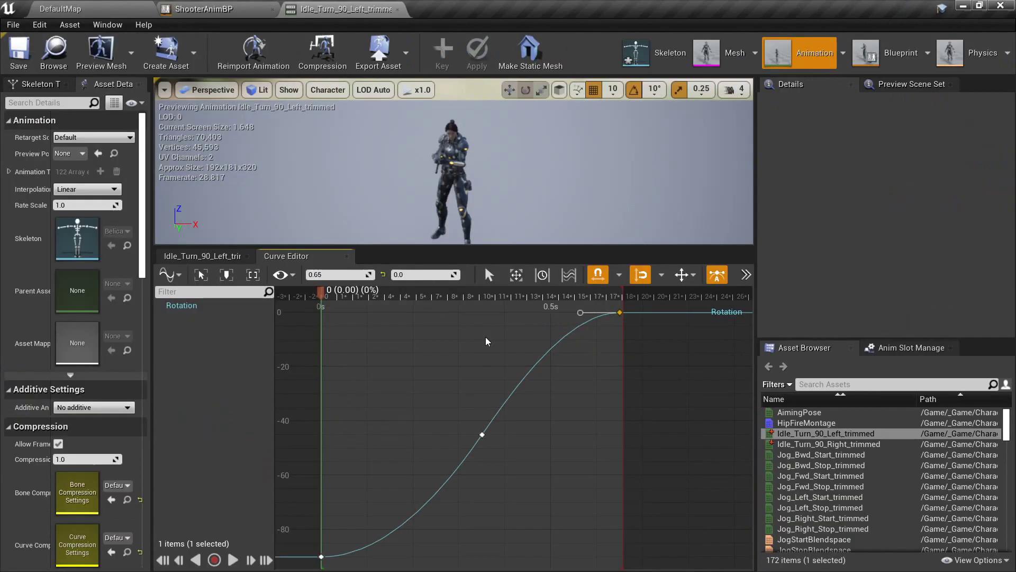
left_click(185, 256)
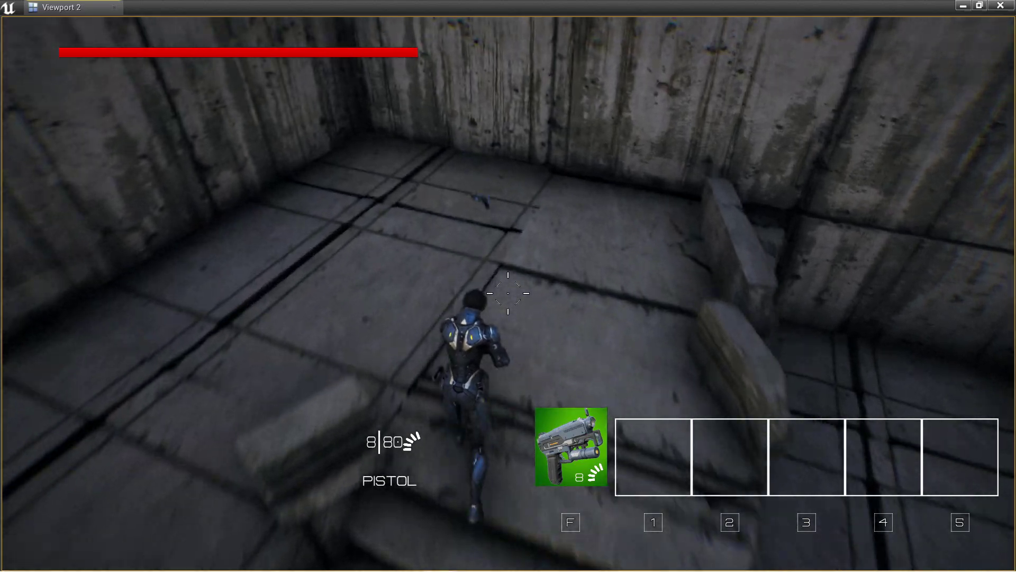
Run through the arena to collect the second pistol and ammo, and reload the equipped pistol
key("w")
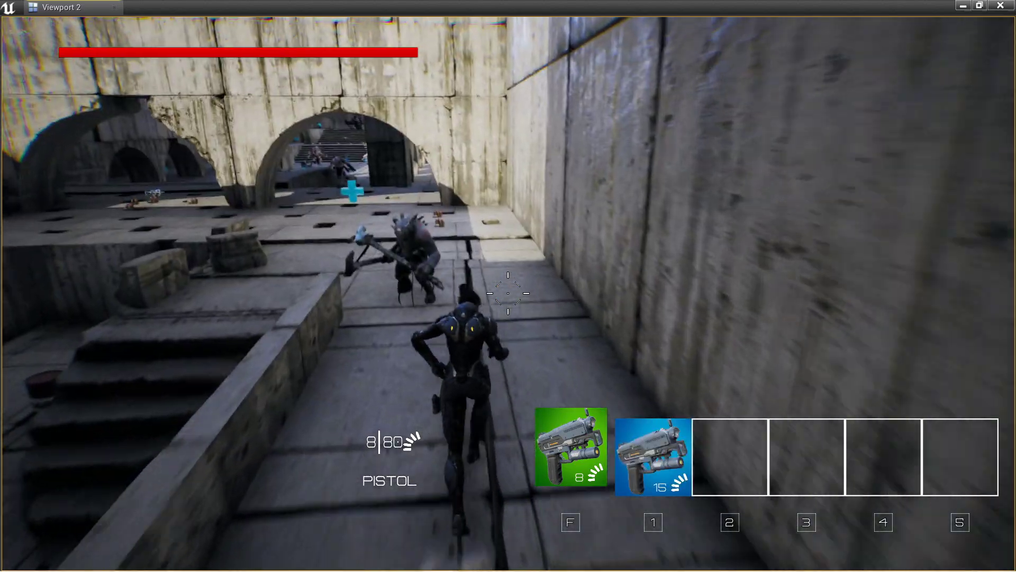
key("r")
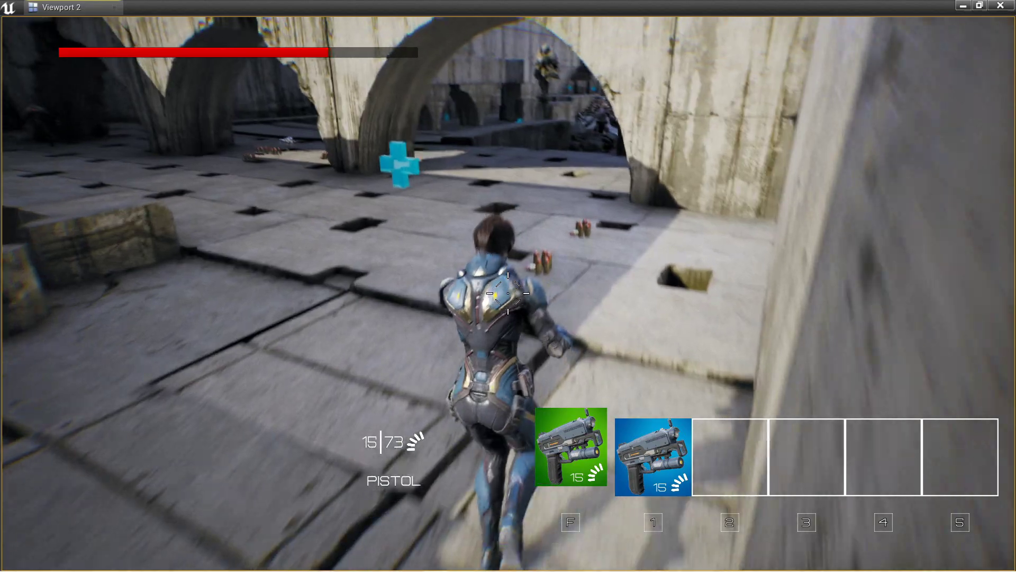
key("w")
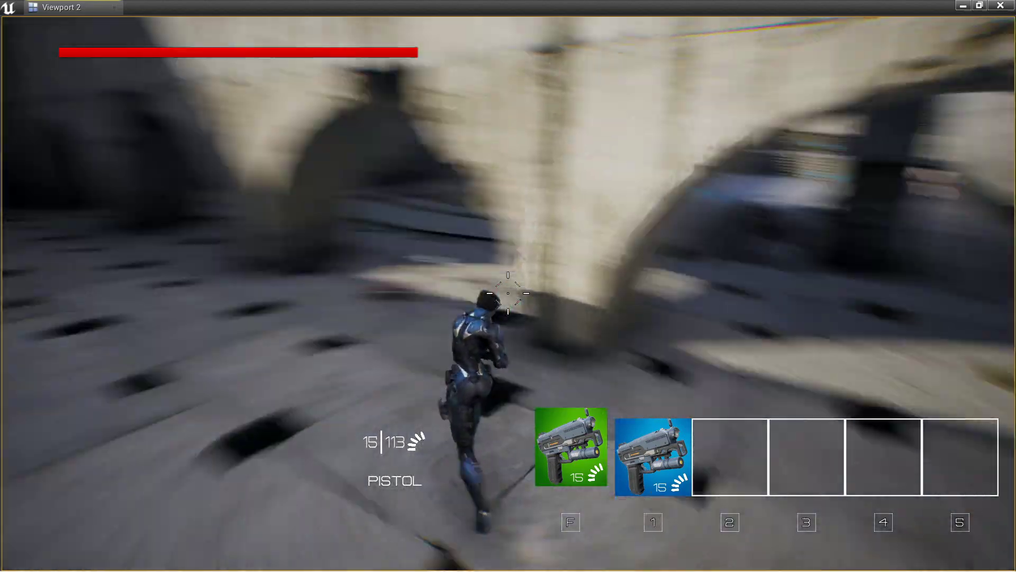
Shoot the enemies beside the arches with the pistol and keep firing after switching to weapon slot 2
left_click(508, 293)
left_click(508, 293)
left_click(508, 292)
left_click(508, 293)
left_click(508, 292)
left_click(508, 293)
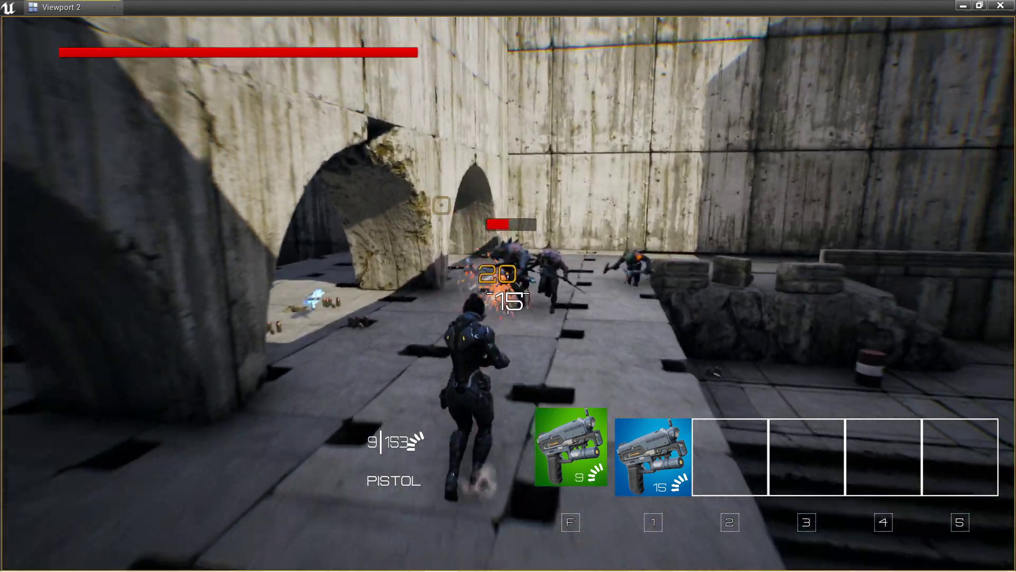
key("2")
left_click(508, 293)
left_click(508, 293)
left_click(508, 292)
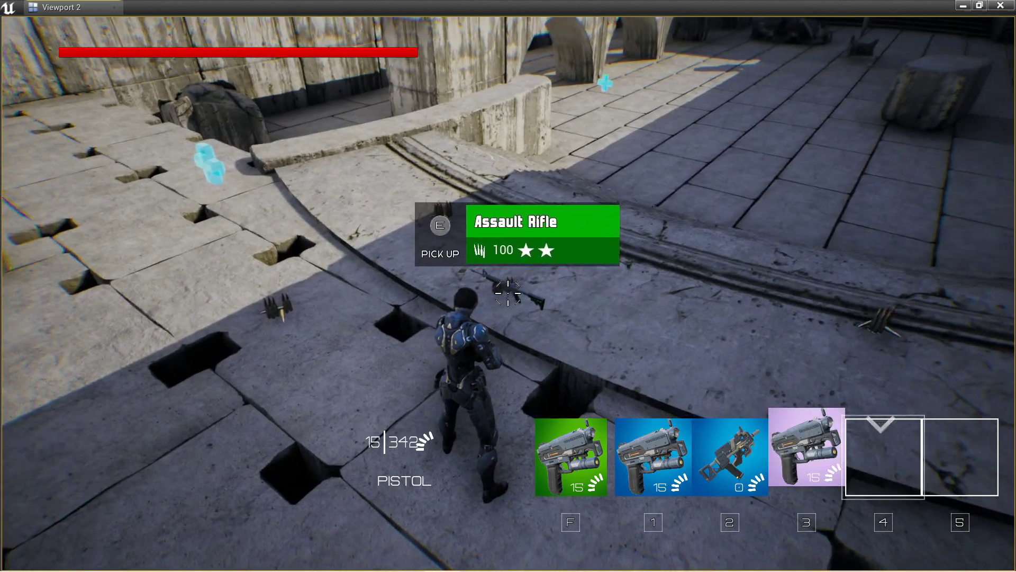
Pick up the two-star Assault Rifle, equip it from slot 4 and fire at the enemies around the stairs
key("e")
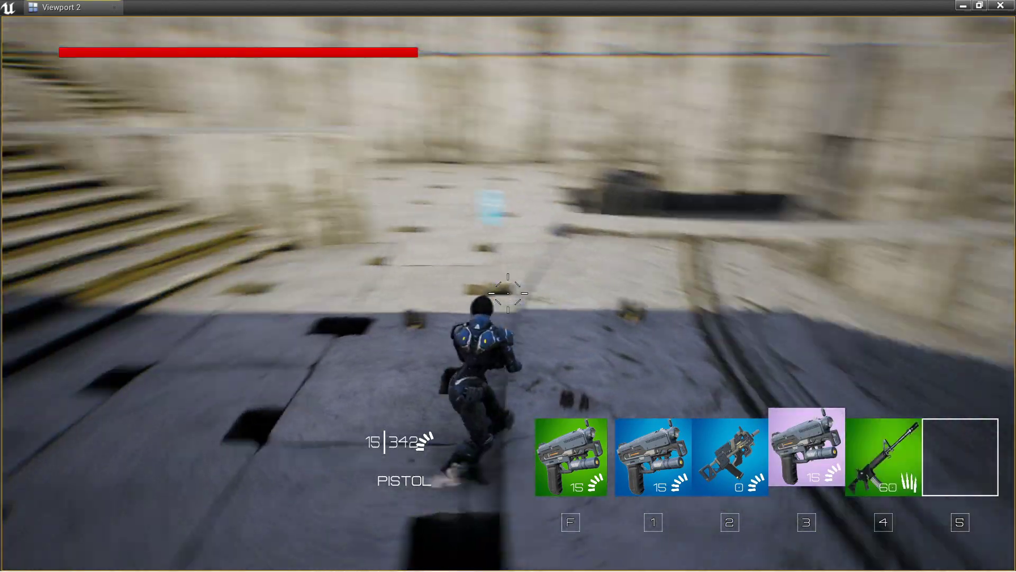
key("4")
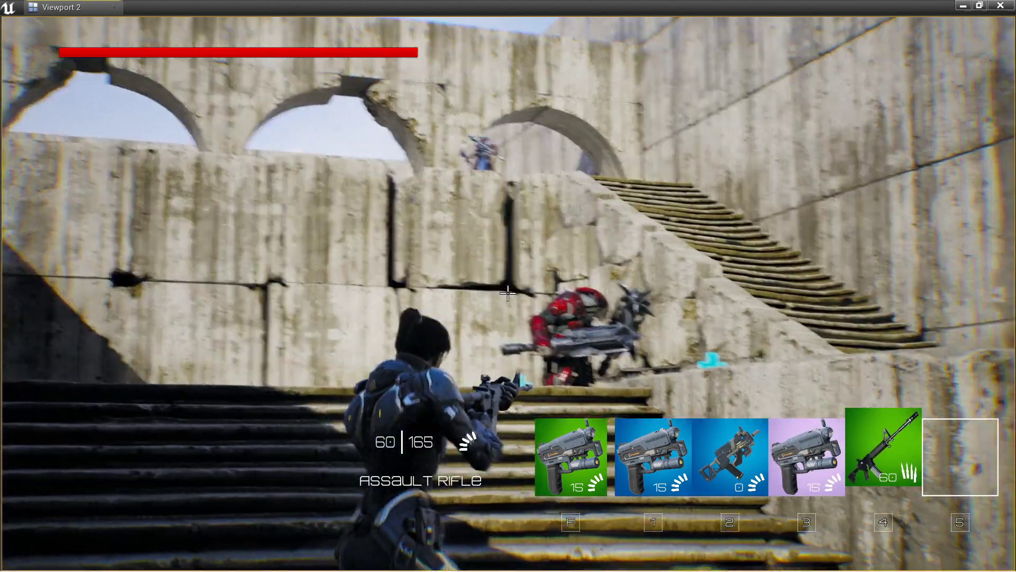
left_click(508, 293)
left_click(508, 292)
left_click(508, 293)
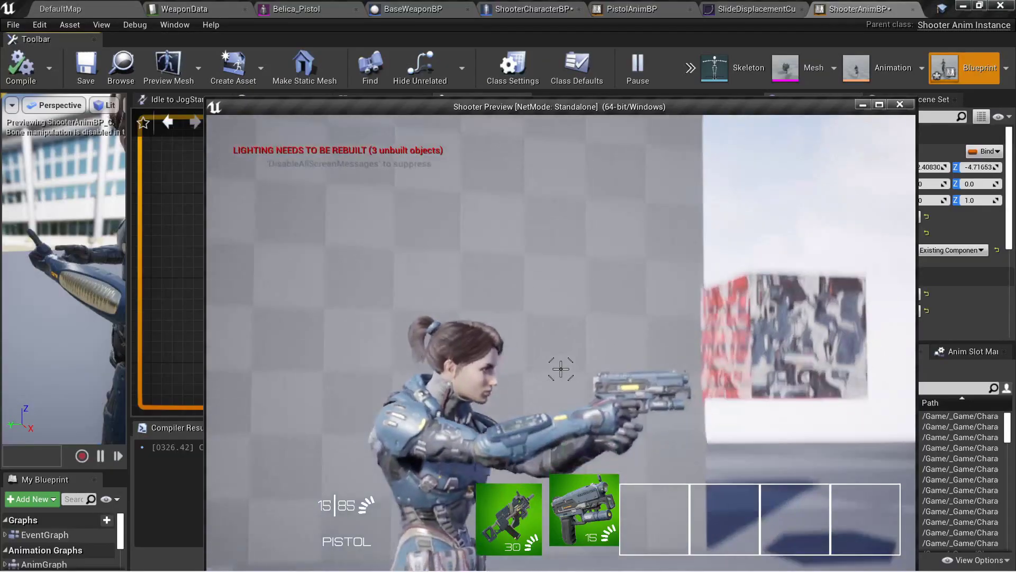
Test firing the pistol in the standalone Shooter preview
left_click(560, 368)
left_click(560, 367)
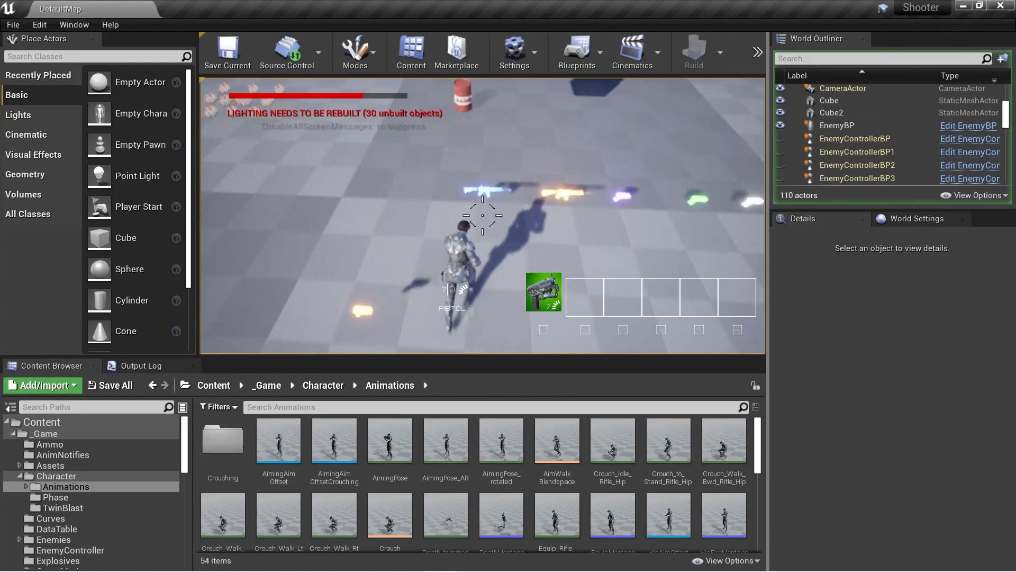
Playtest DefaultMap by picking up the assault rifle and the four-star Pistol from the floor
key("w")
key("e")
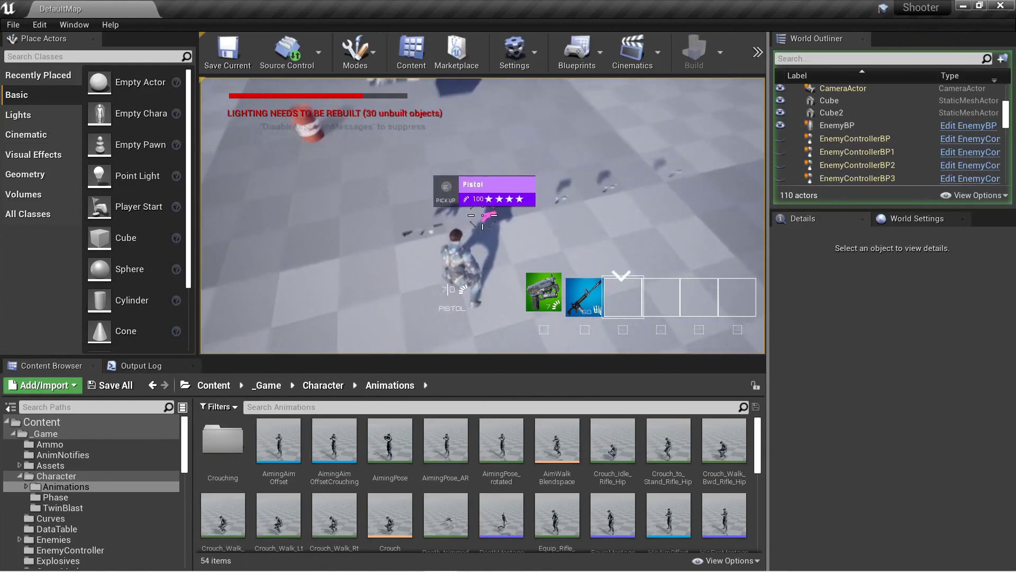
key("e")
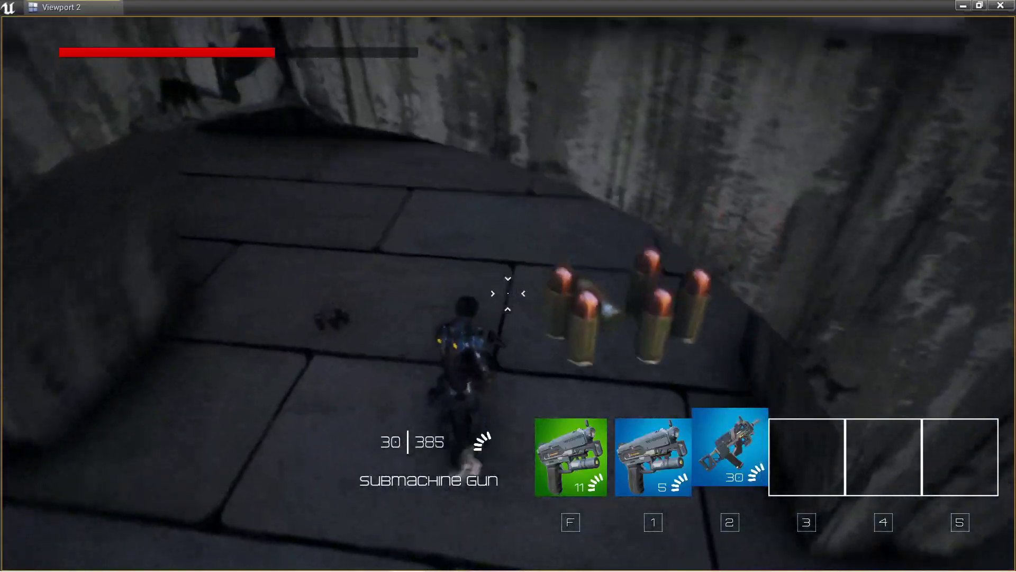
Playtest item collection in the arena's dark arched passage, gathering the ammo and the purple pistol
key("w")
key("e")
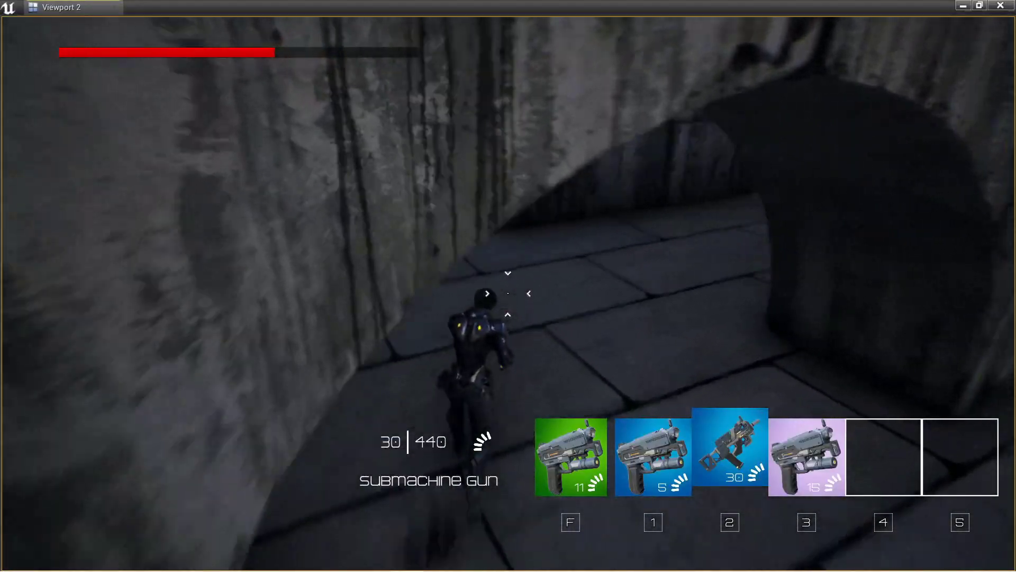
key("w")
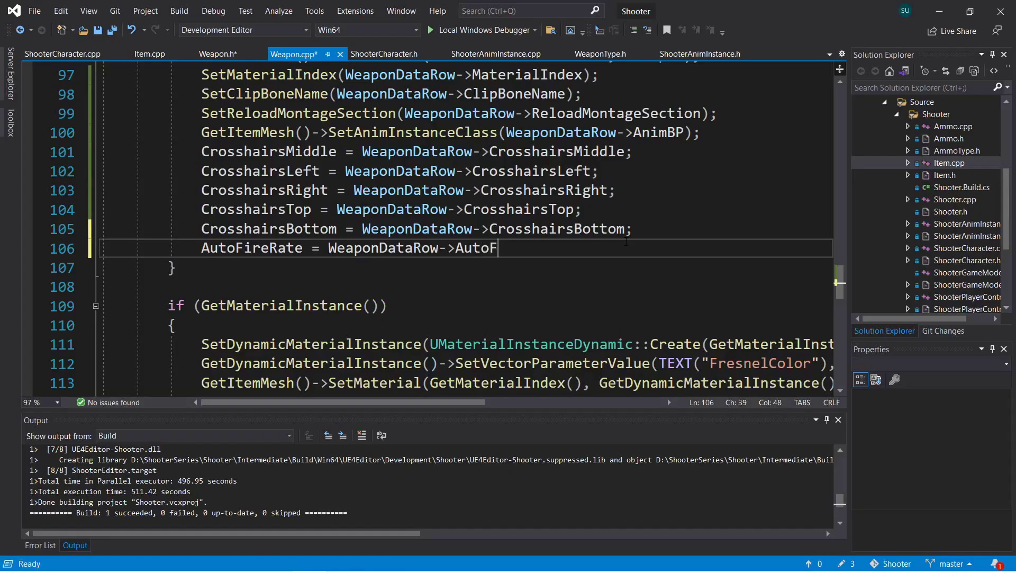
Complete the line in Weapon.cpp that assigns AutoFireRate from WeaponDataRow
key("Return")
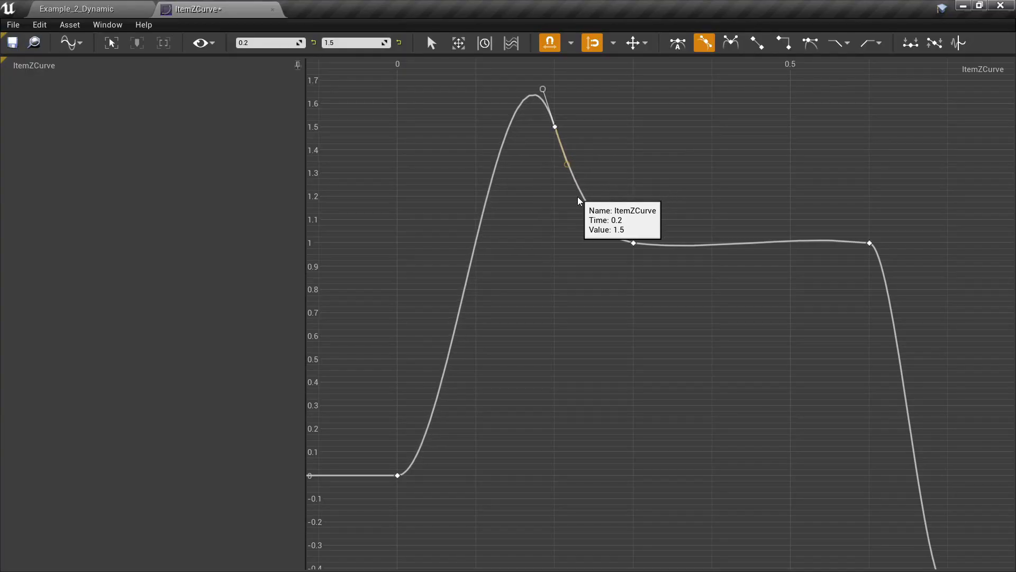
Reshape the ItemZCurve tangent at the key with time 0.2 and value 1.5
left_click_drag(576, 203, 625, 182)
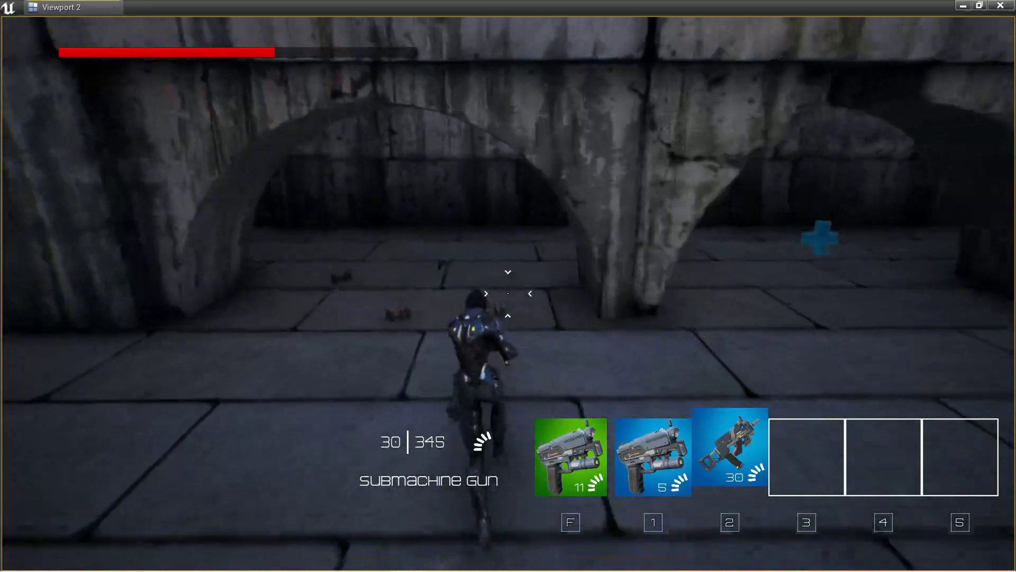
key("w")
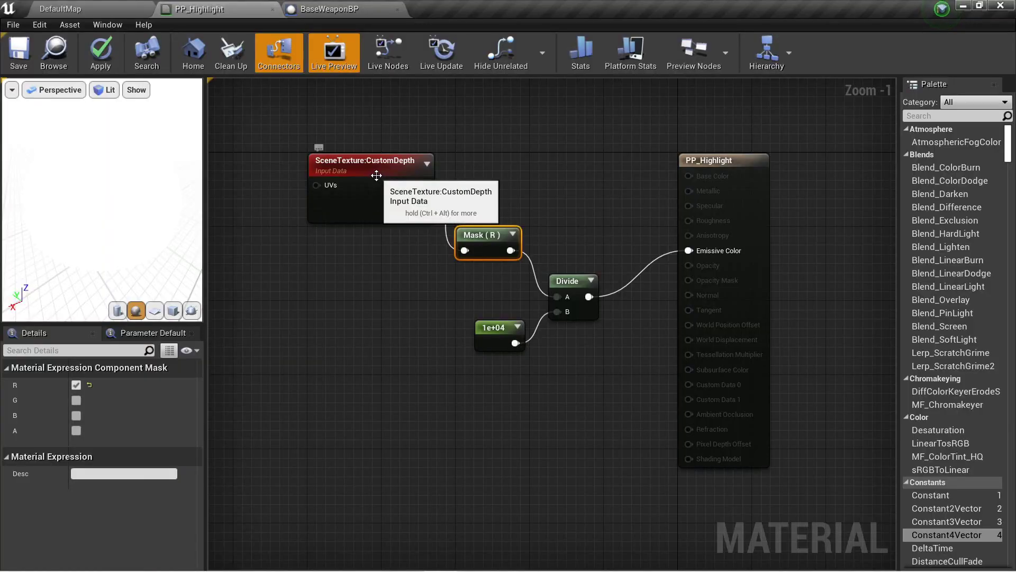
Select the SceneTexture:CustomDepth node in the PP_Highlight material graph
left_click(375, 183)
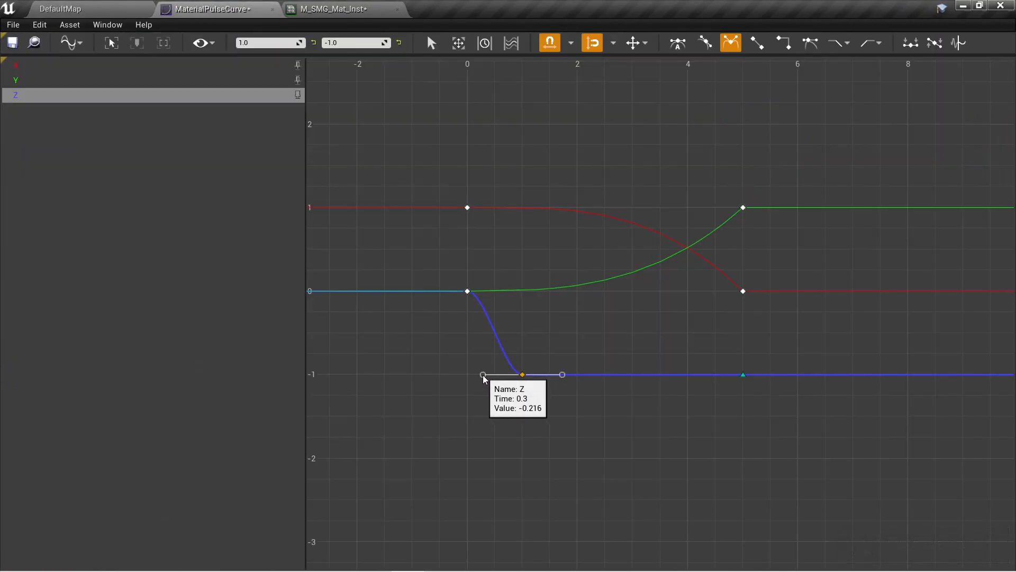
Reshape the Z curve's tangent at the key with time 1.0 and value -1.0 in MaterialPulseCurve
left_click_drag(507, 349, 518, 326)
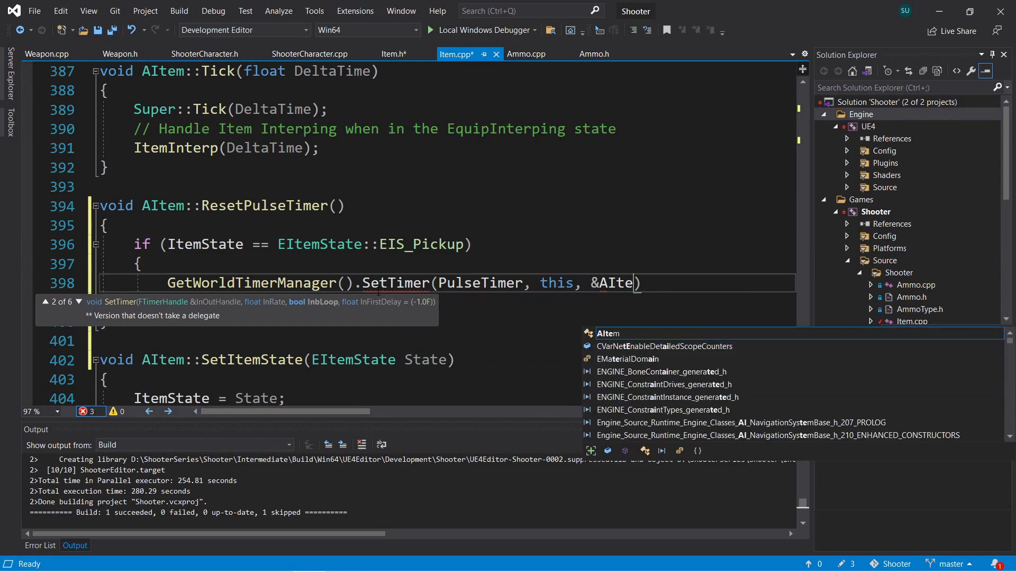
Extend the SetTimer callback argument in AItem::ResetPulseTimer to &AItem::S in Item.cpp
type("m::S")
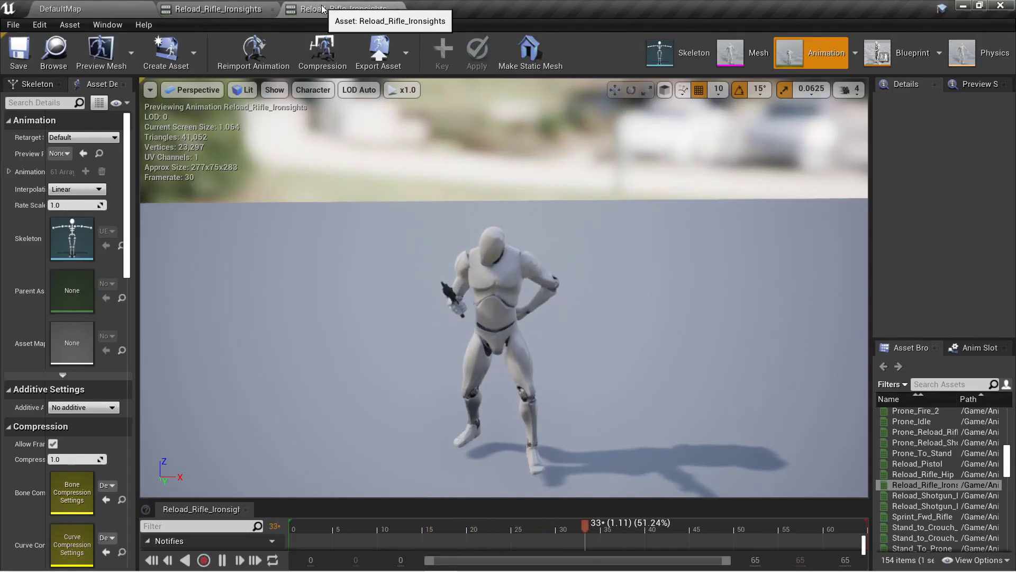
Show the other open Reload_Rifle_Ironsights animation
left_click(322, 9)
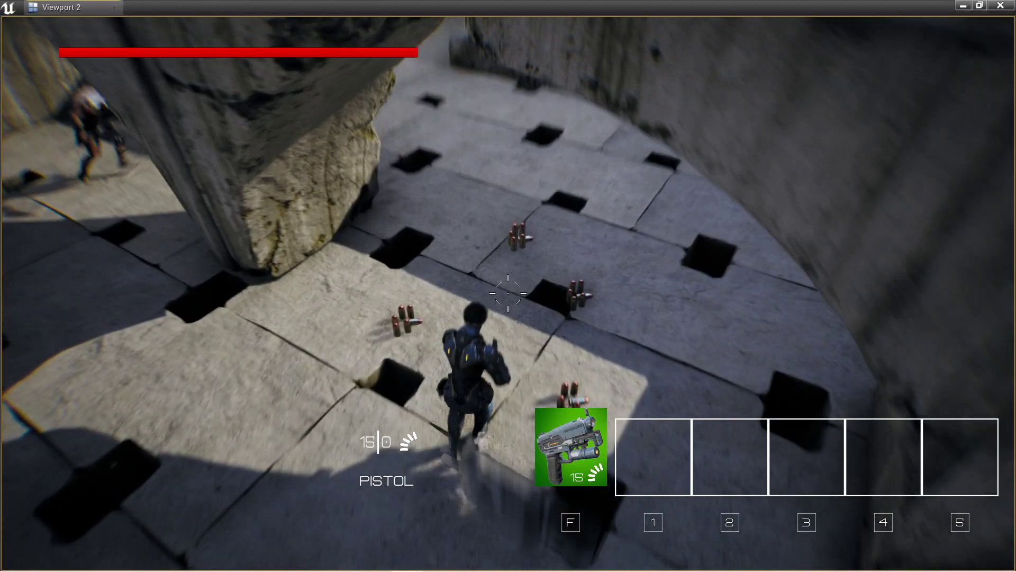
Playtest the arena by collecting nearby pickups and switching to weapon slot 1
key("w")
key("e")
key("1")
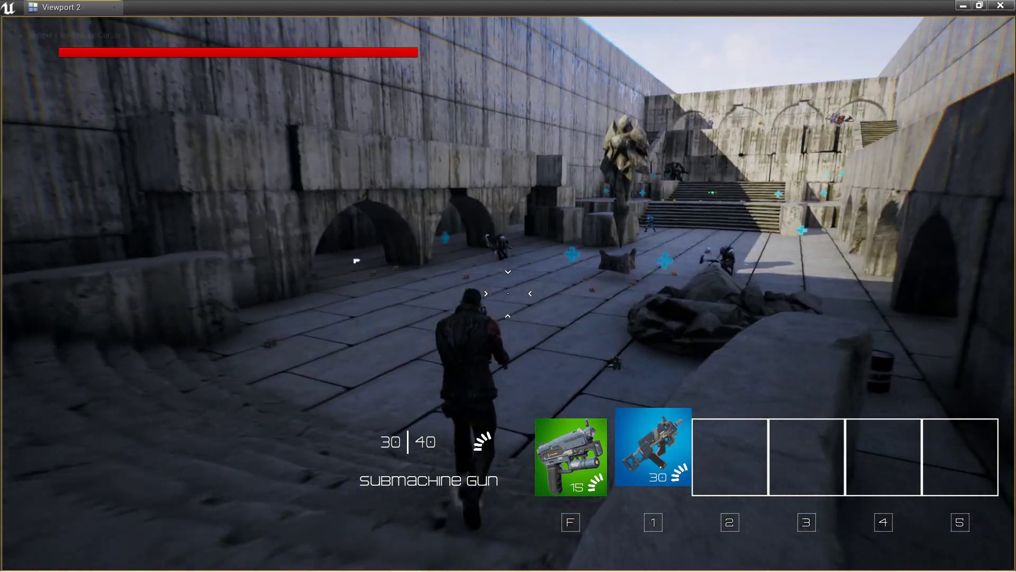
Advance across the arena with the submachine gun and fire at the enemies near the arches
key("w")
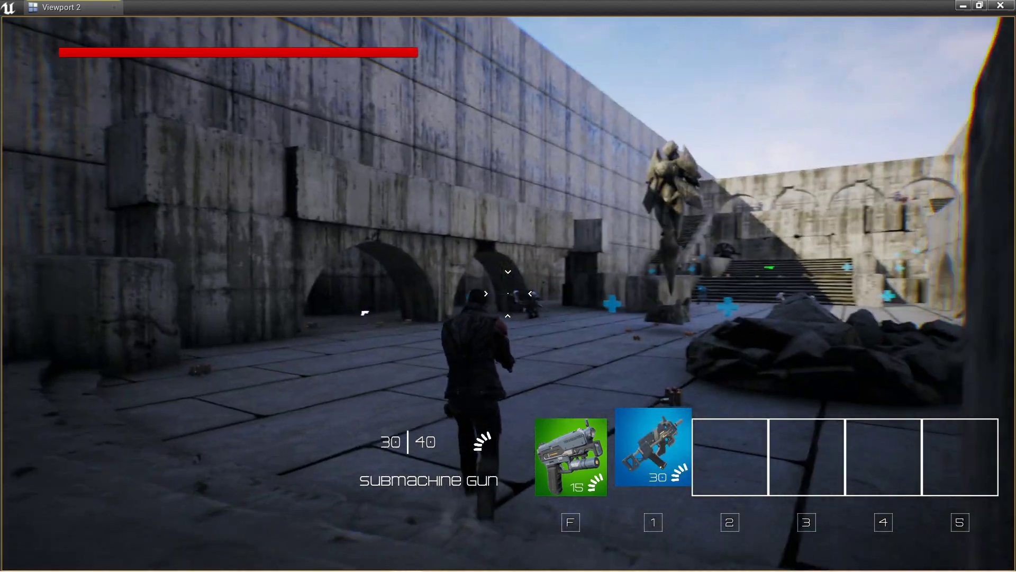
left_click(509, 293)
left_click(508, 293)
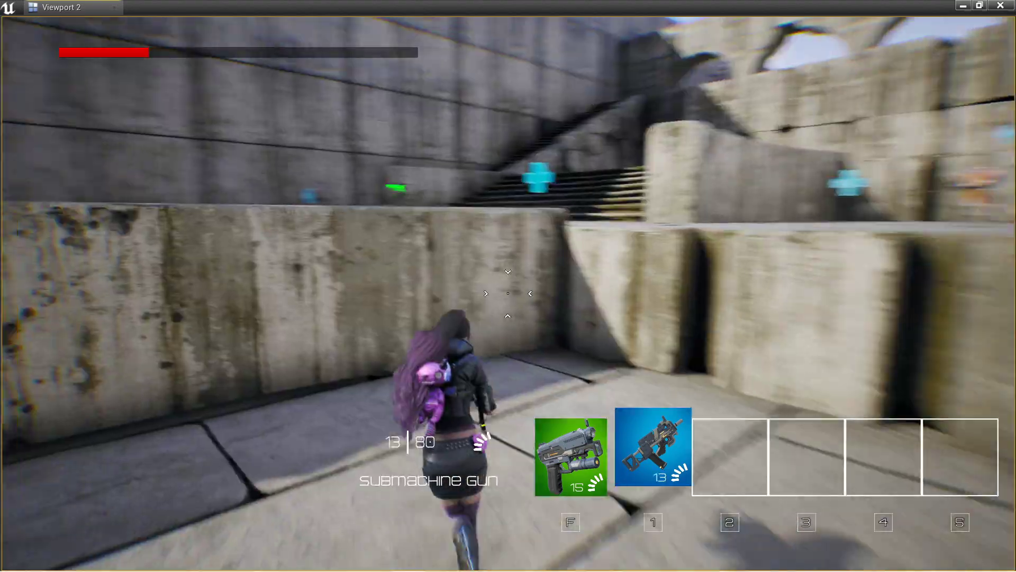
key("w")
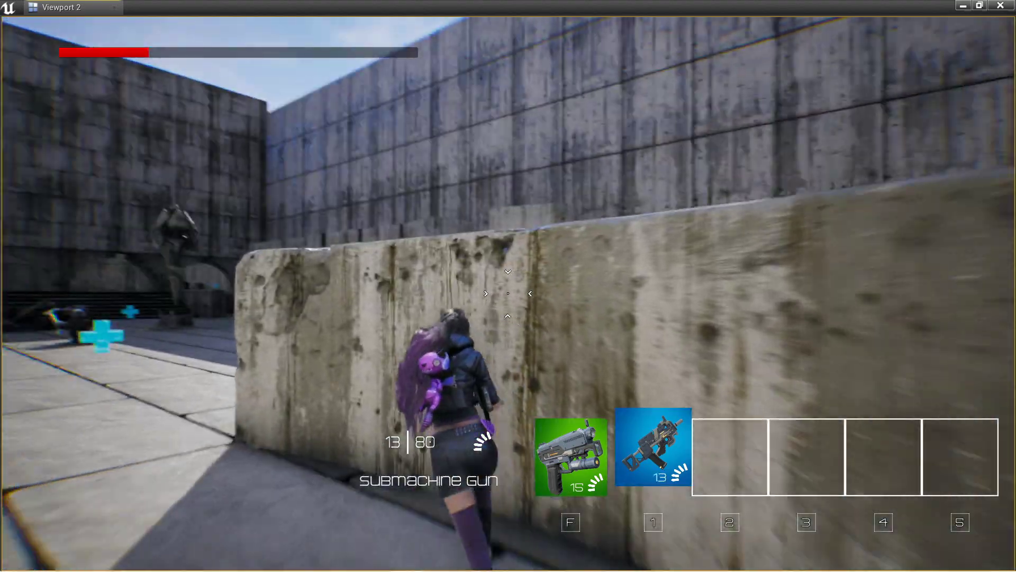
Run the character forward past the arena's low wall and toward the ammo pickups in the default map
key("w")
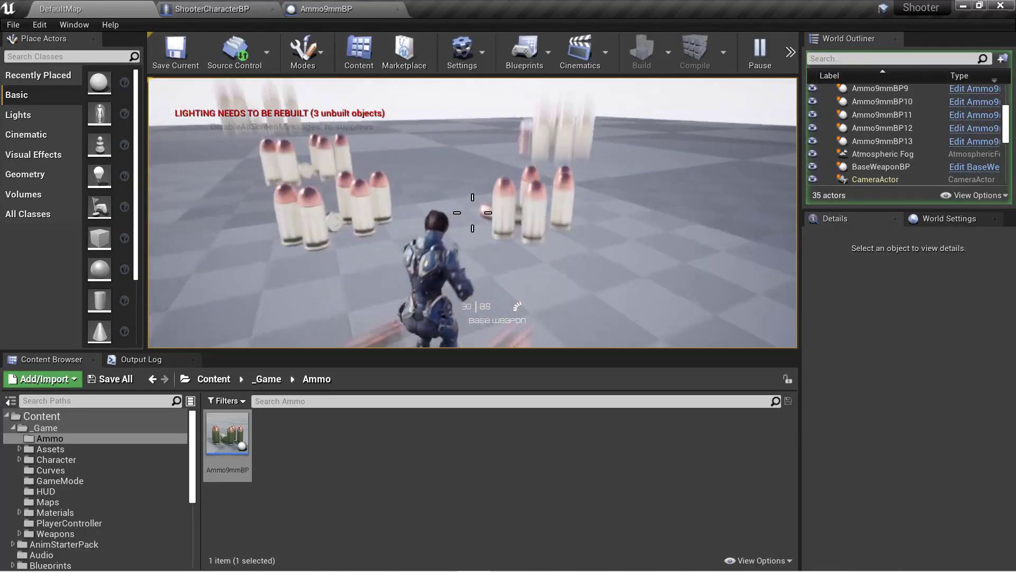
key("w")
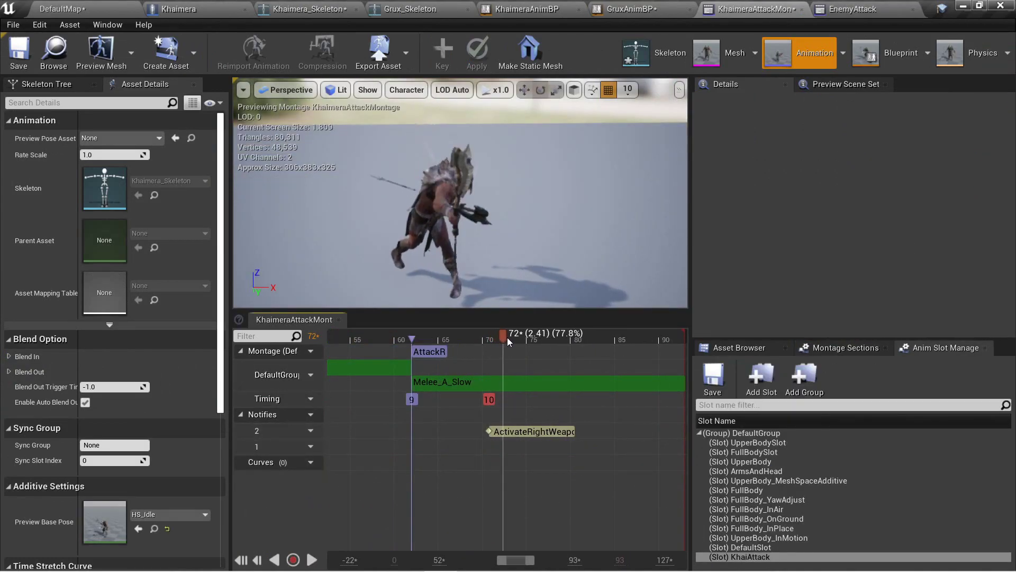
Scrub KhaimeraAttackMontage through the right-weapon activation notify to examine the Melee_A_Slow attack pose
left_click_drag(525, 340, 533, 341)
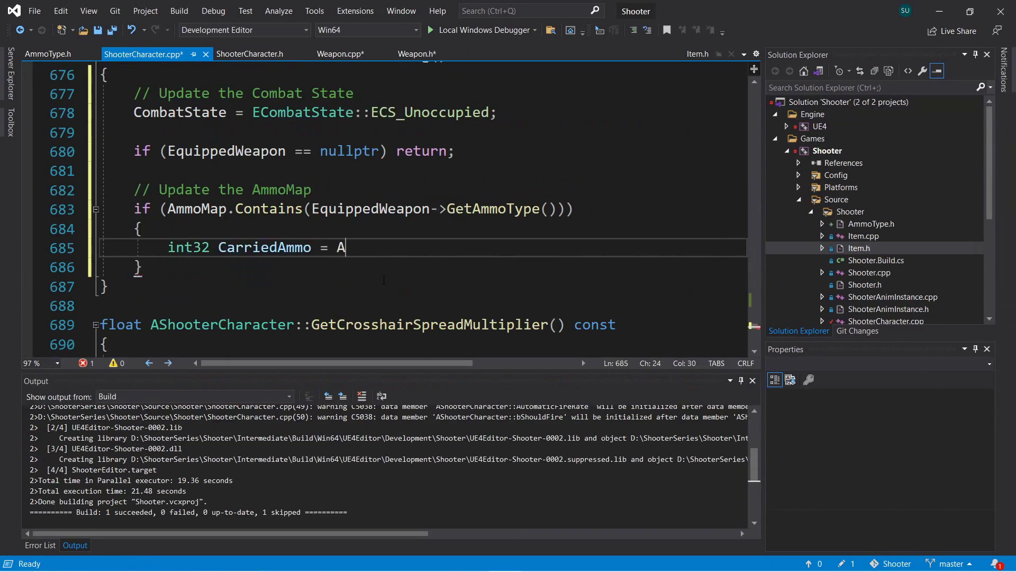
Continue the CarriedAmmo assignment inside the AmmoMap.Contains block of ShooterCharacter.cpp
type("Ma")
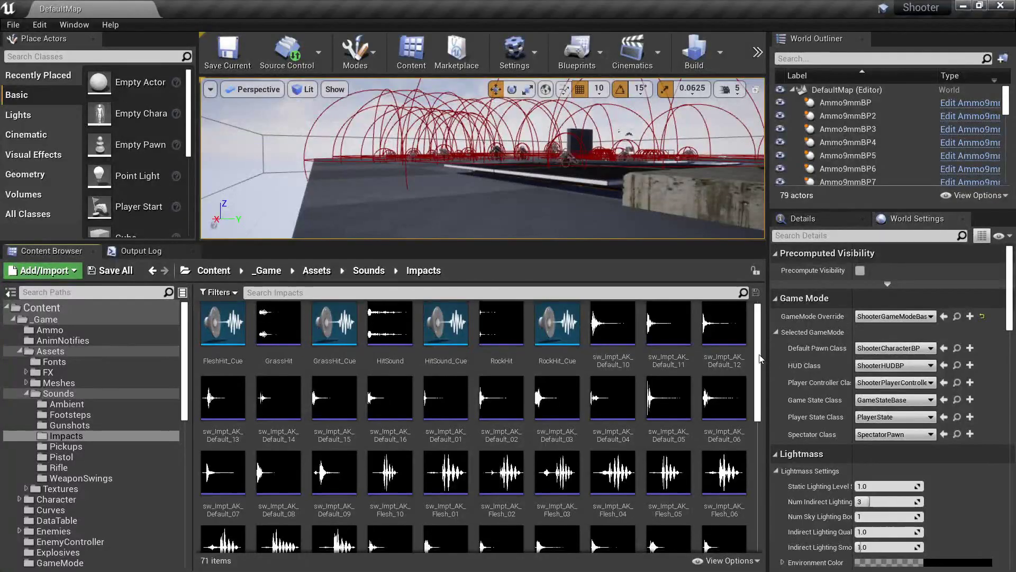
Browse the sound cues and wave assets in the Impacts folder
scroll(761, 370, "down", 2)
scroll(761, 370, "down", 3)
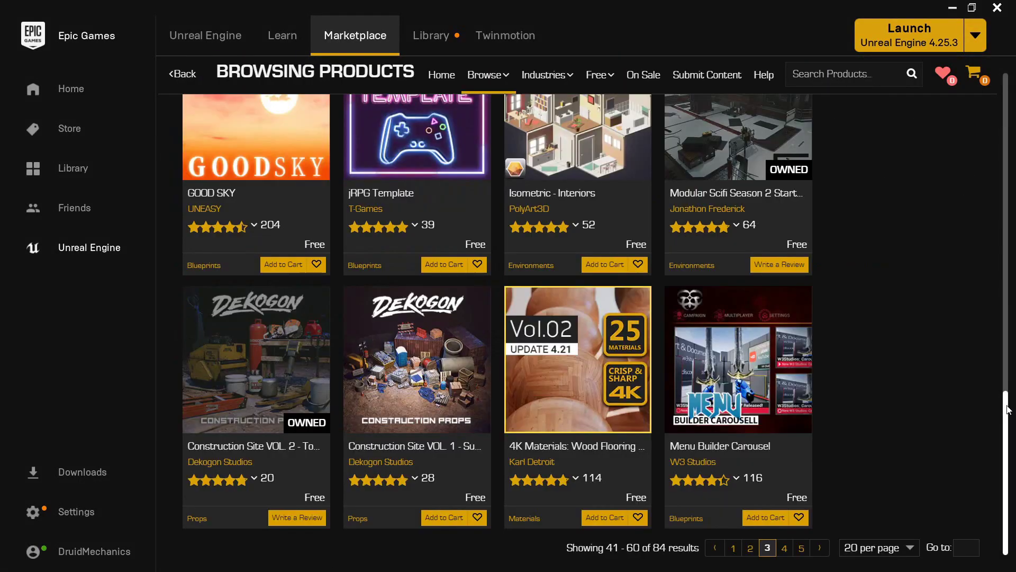
Switch to the Epic Games Launcher and look through page 3 of the Marketplace's free products
scroll(497, 329, "up", 2)
scroll(497, 328, "up", 2)
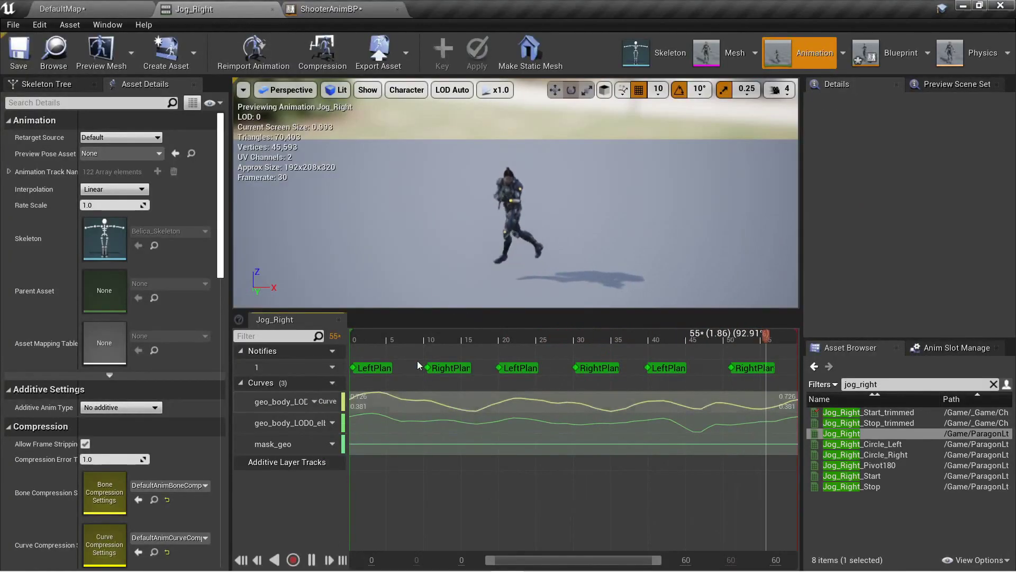
Scrub the Jog_Right animation near its first LeftPlant notify to examine the foot placement
left_click_drag(354, 338, 357, 339)
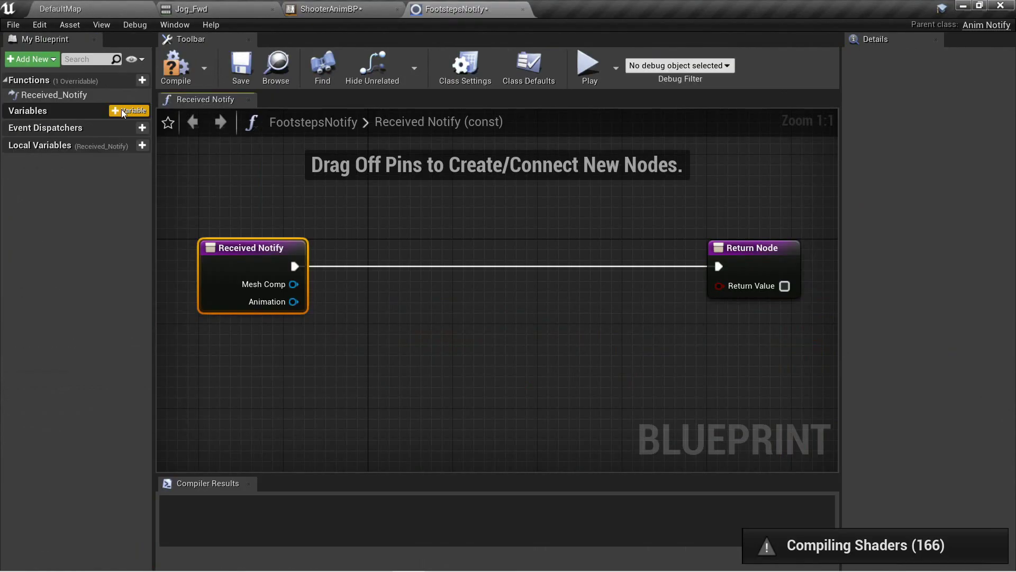
Add a new variable to the FootstepsNotify blueprint
left_click(123, 111)
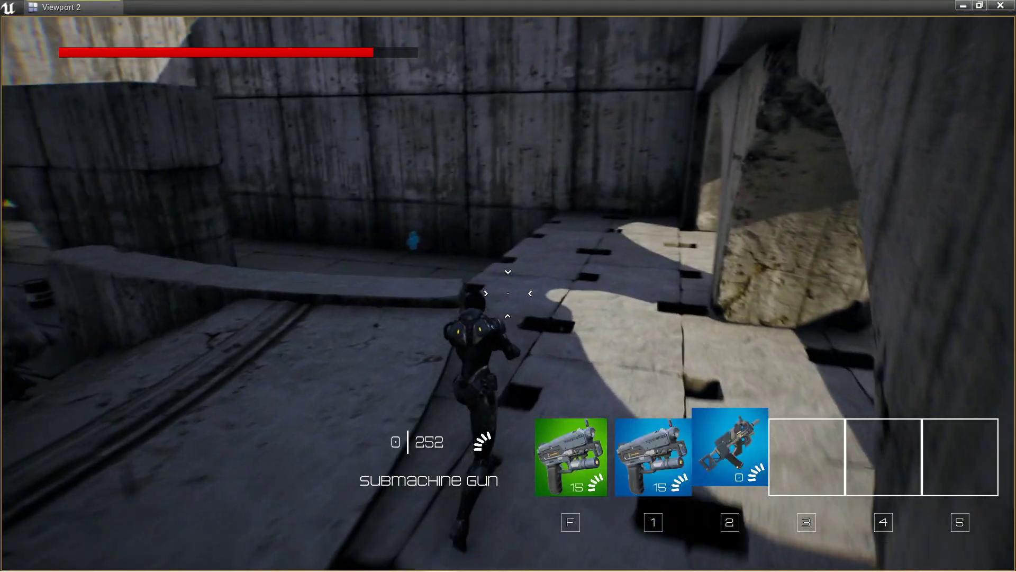
Switch to the pistol in weapon slot 1 and shoot the barrel in front of the approaching enemies
key("1")
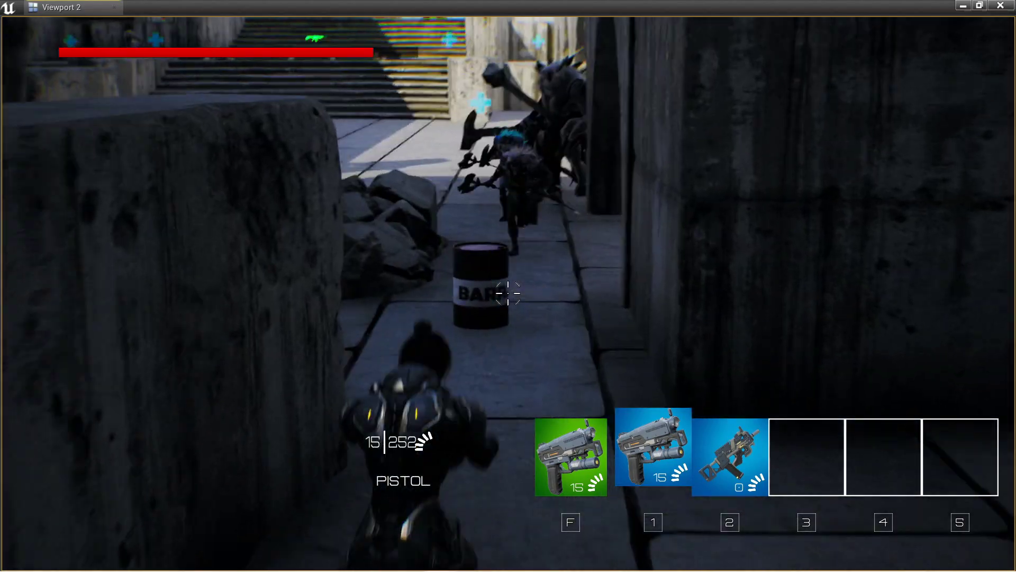
left_click(508, 293)
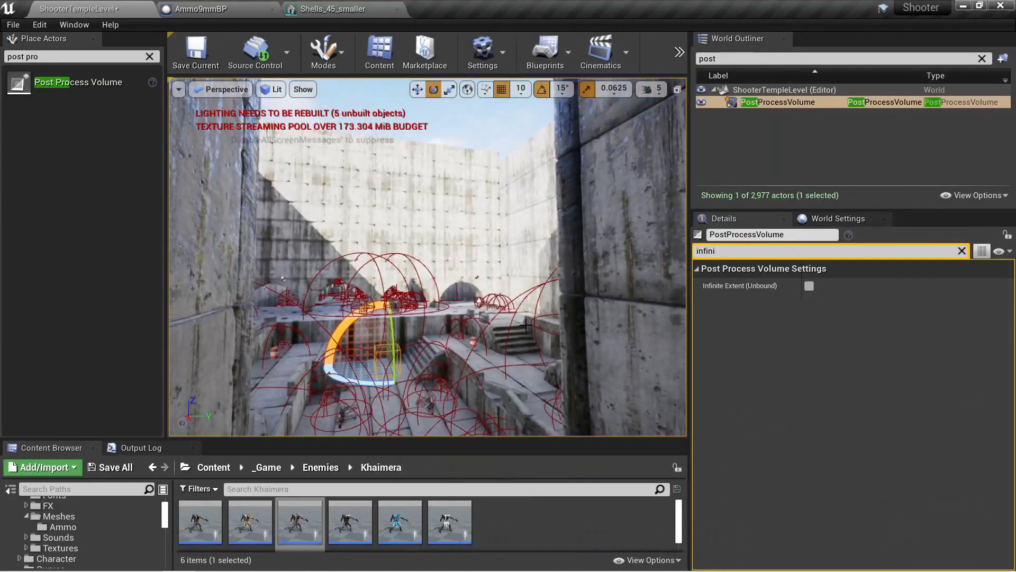
Turn on Infinite Extent (Unbound) for the PostProcessVolume in ShooterTempleLevel
right_click_drag(619, 290, 619, 290)
left_click(808, 285)
right_click_drag(529, 291, 530, 291)
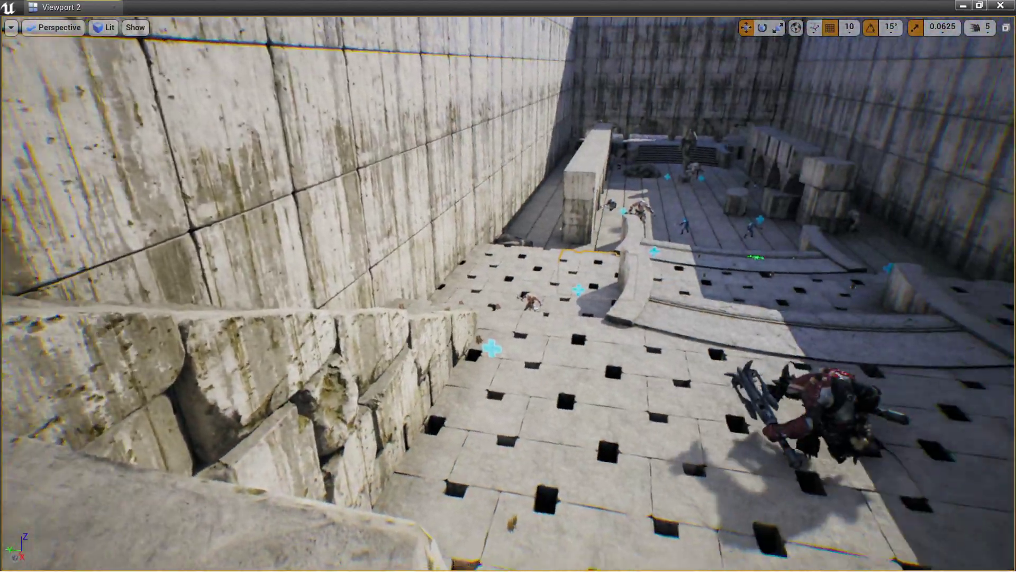
Fly the view down into the arena to examine the glowing green assault rifle and nearby ammo
right_click_drag(508, 285, 508, 285)
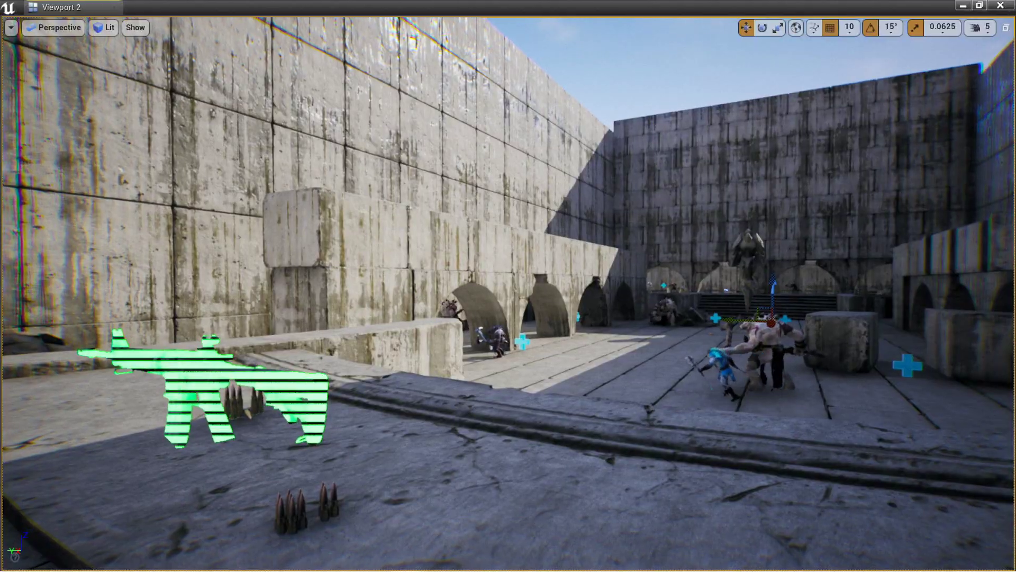
right_click_drag(508, 285, 508, 286)
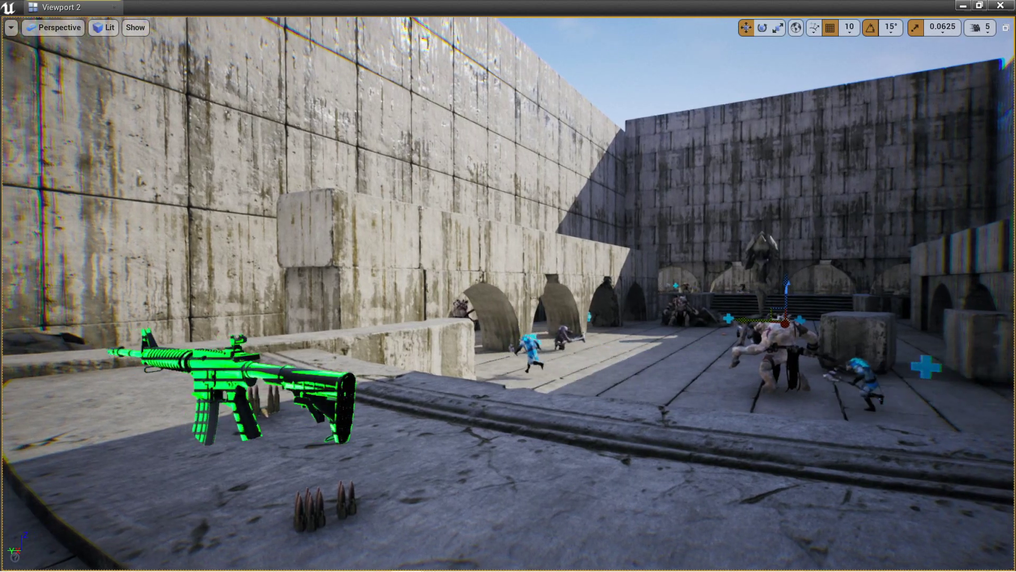